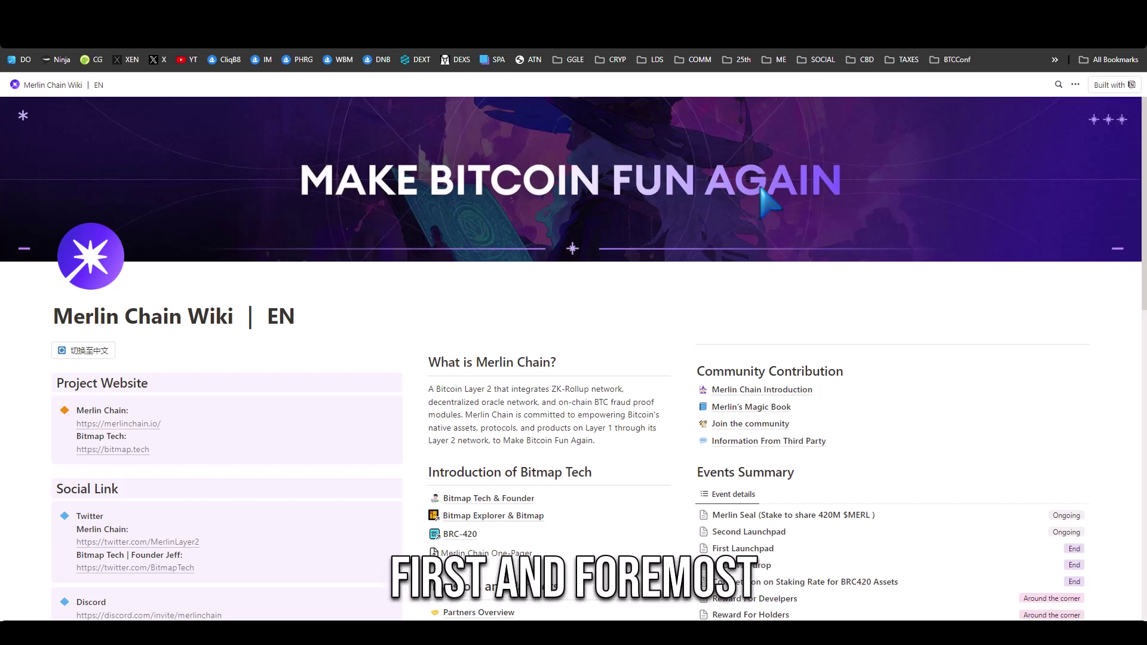
scroll(740, 340, down, 1)
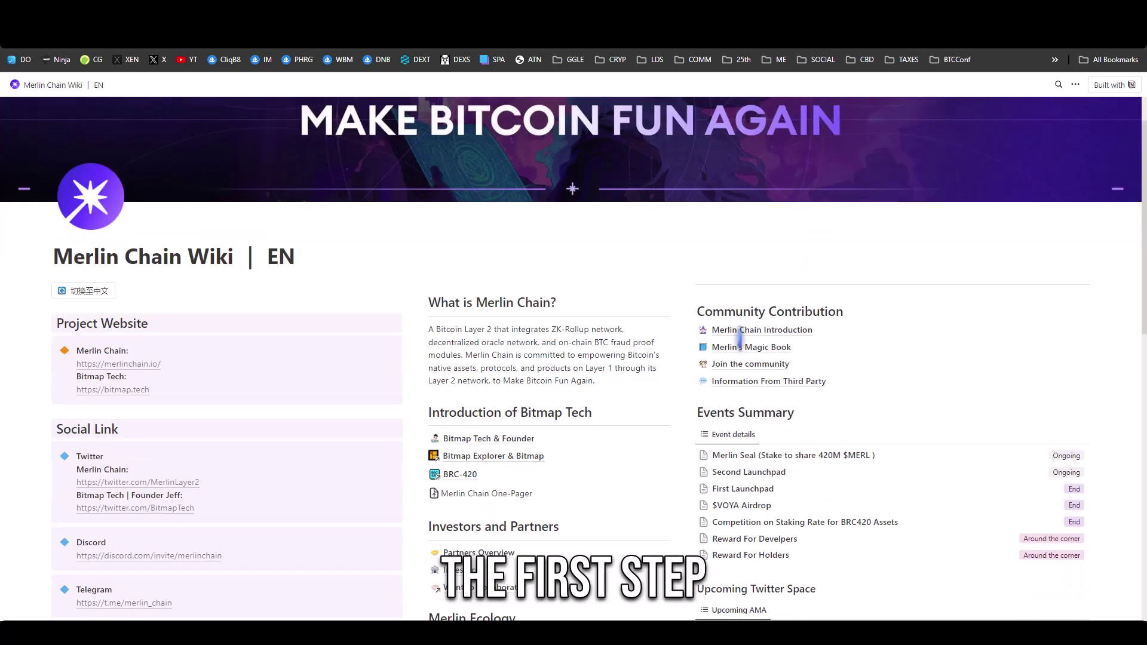
scroll(741, 338, down, 1)
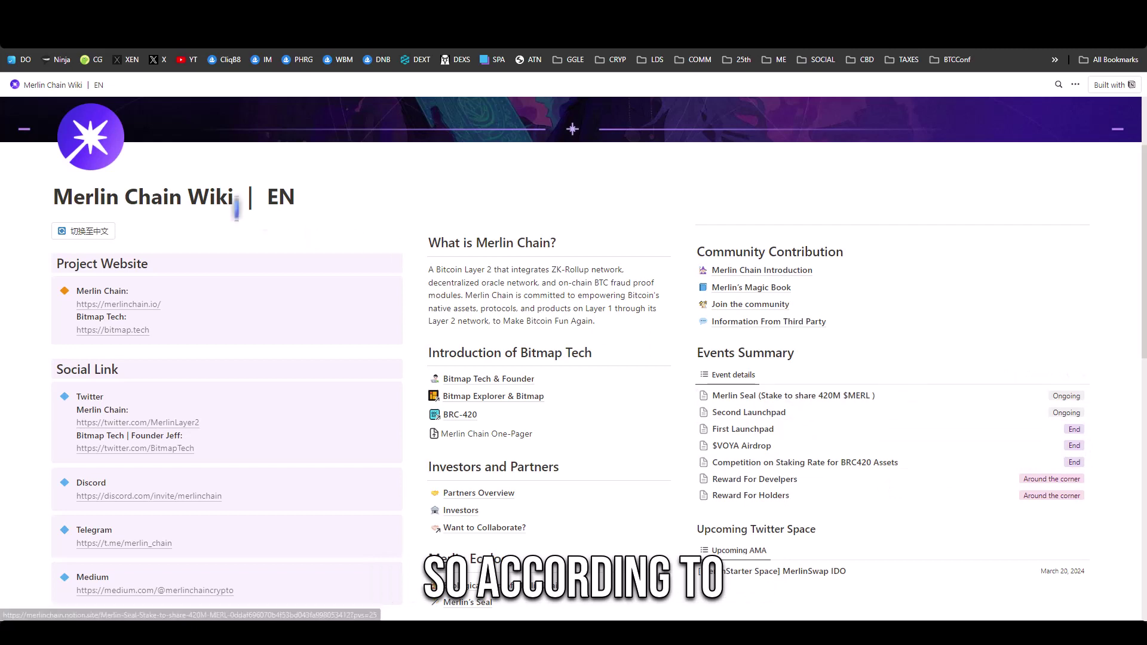
Scroll the wiki's Events Summary to reach the Merlin's Seal dashboard showing 1.2099196 BTC staked
drag(299, 213, 90, 178)
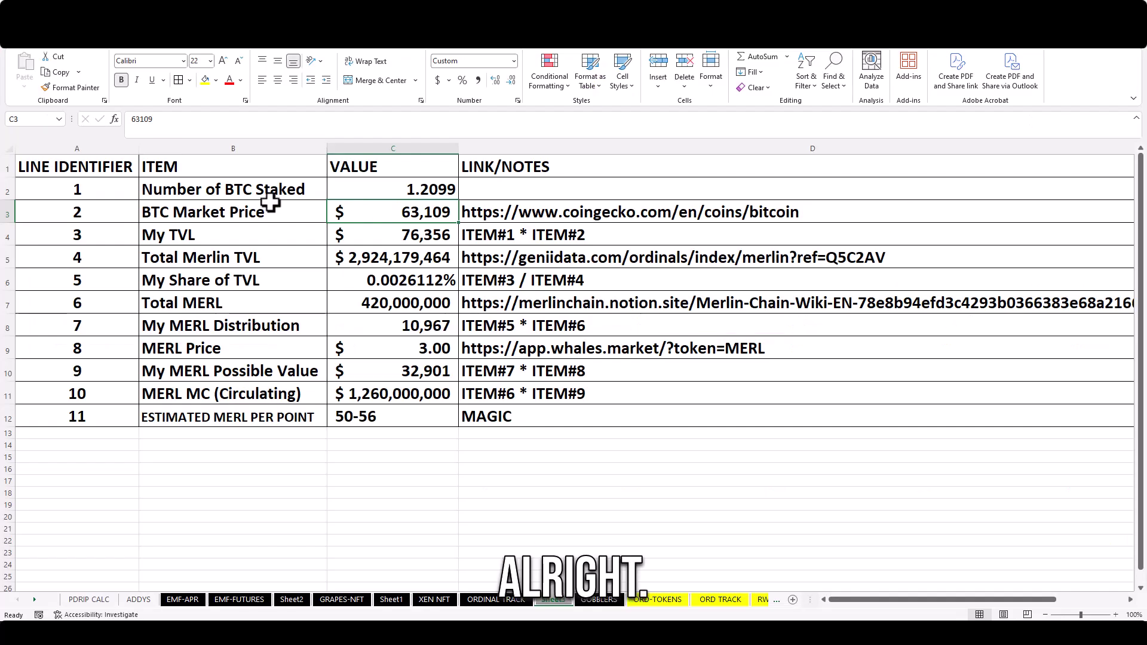
Confirm the calculator's Number of BTC Staked row reads 1.2099, matching the dashboard
click(269, 189)
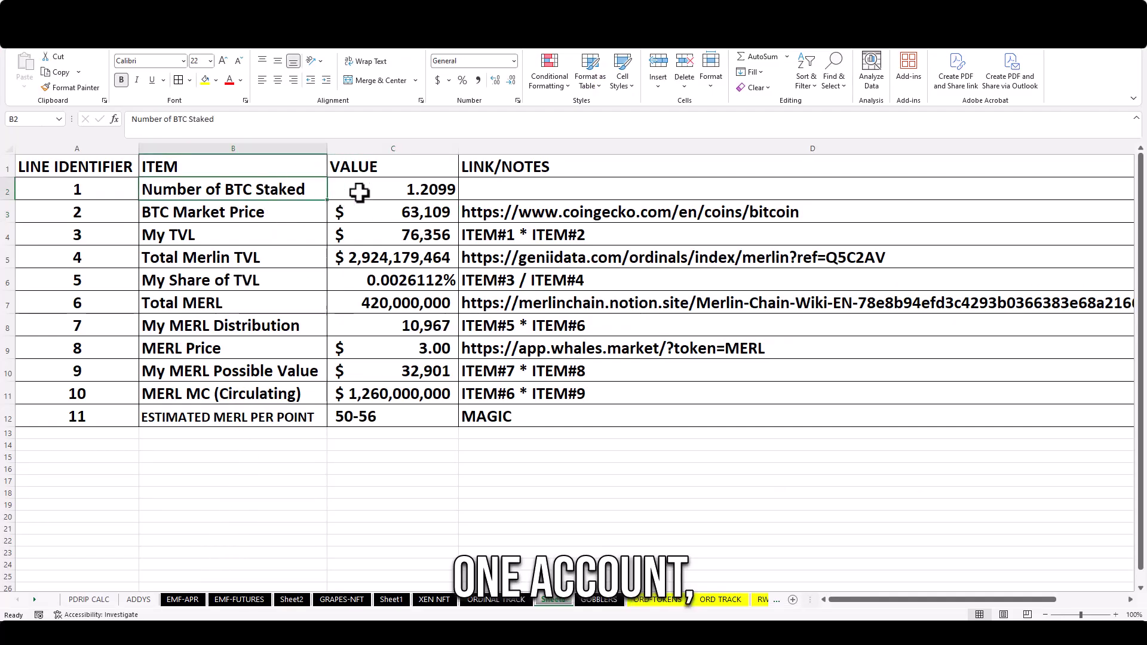
mouse_move(108, 188)
mouse_down()
mouse_move(432, 206)
mouse_move(439, 191)
mouse_up()
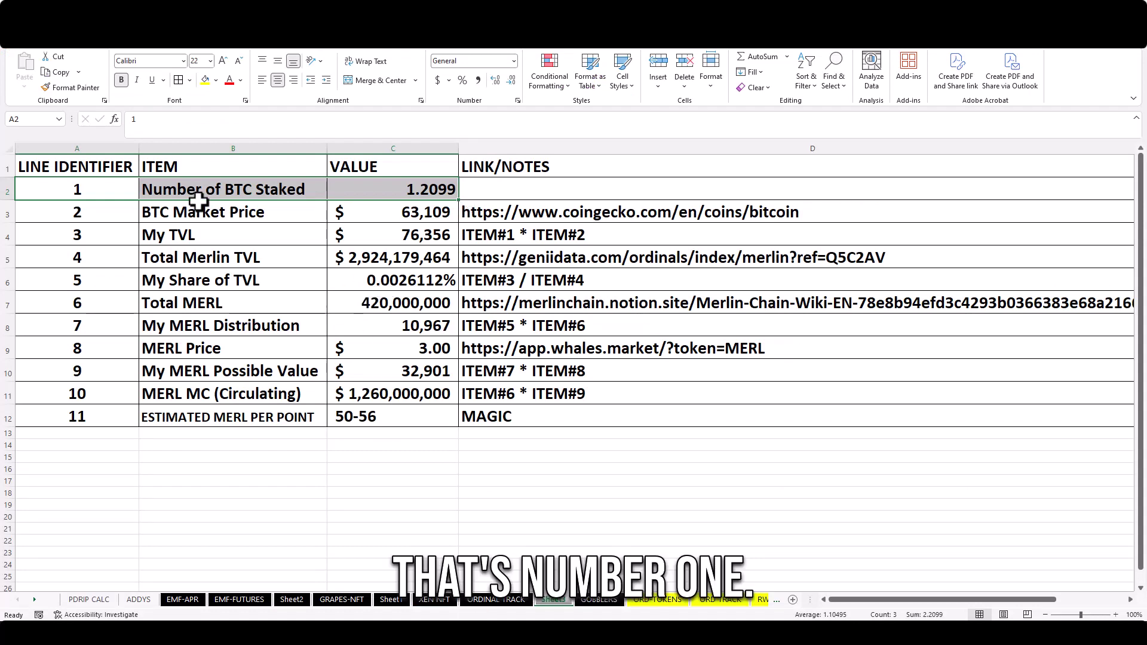
click(224, 214)
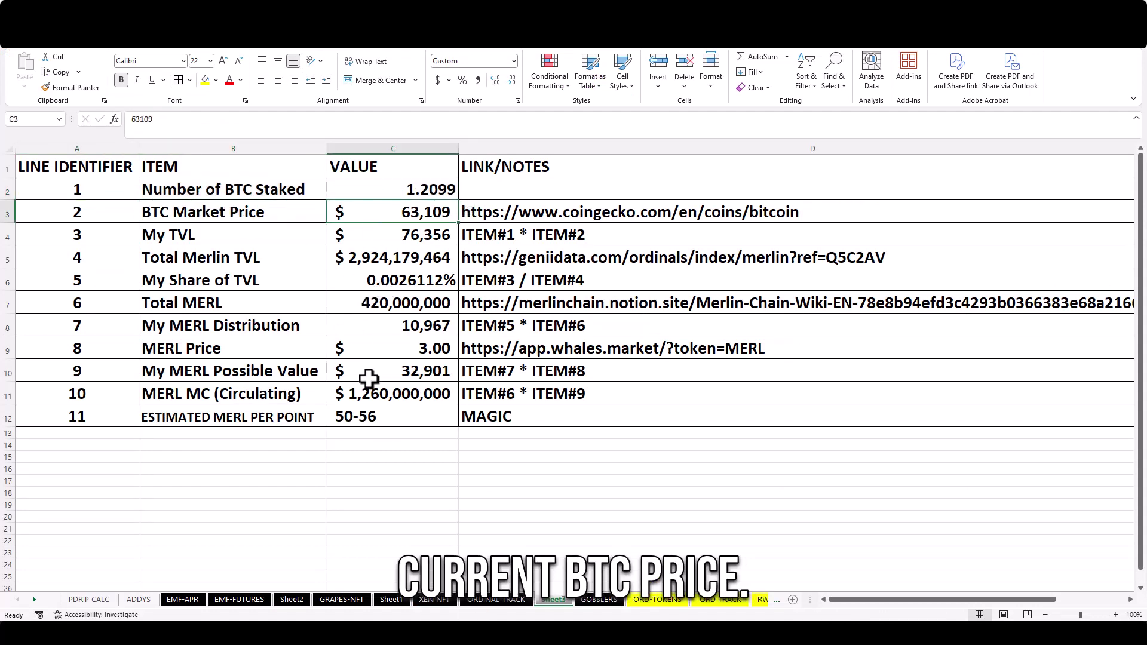
Check Bitcoin's price on CoinGecko and enter 63,533 as the BTC Market Price
click(330, 619)
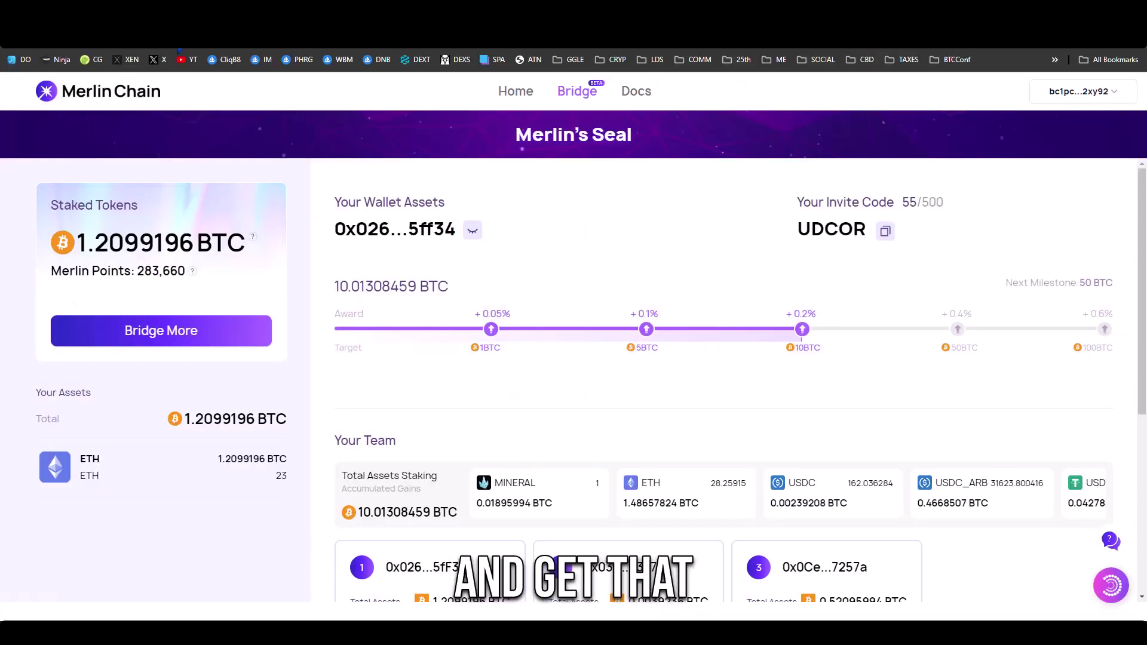
click(231, 53)
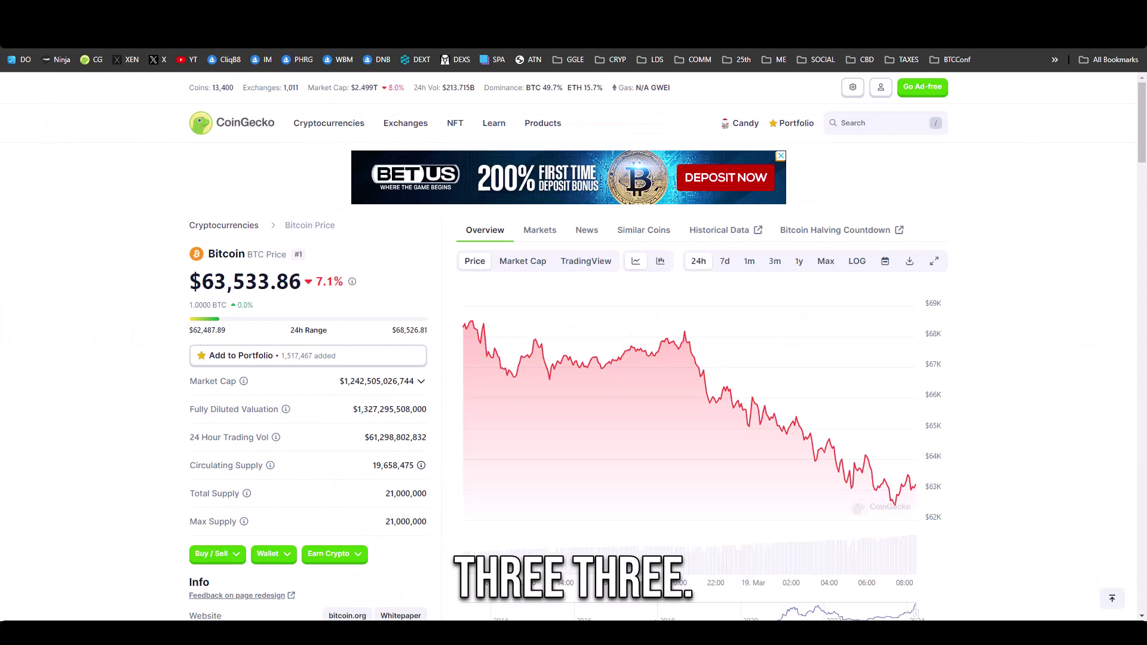
click(419, 627)
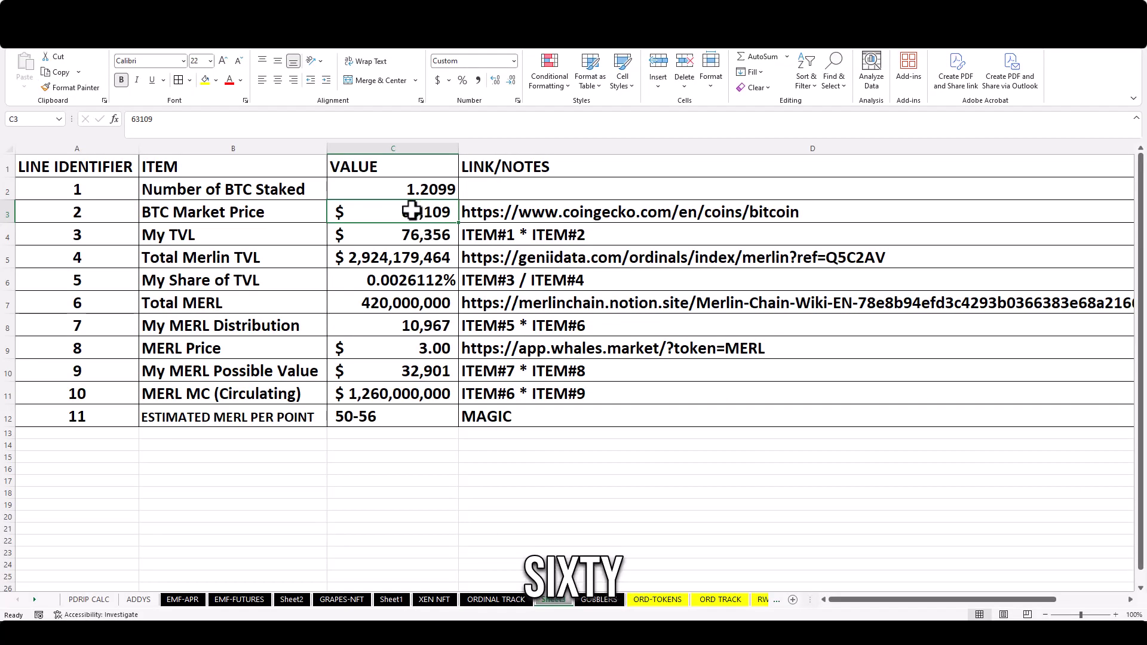
text(63533)
key(Return)
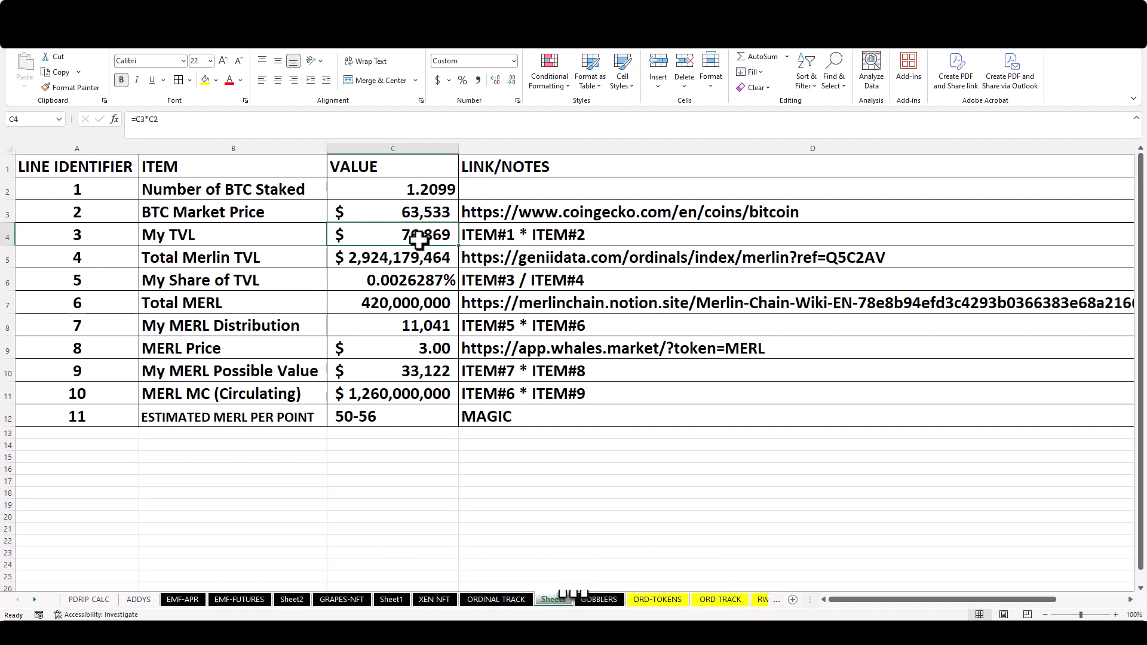
Enter $2,936,878,354 from GeniiData as Total Merlin TVL, keeping dollar formatting
click(371, 259)
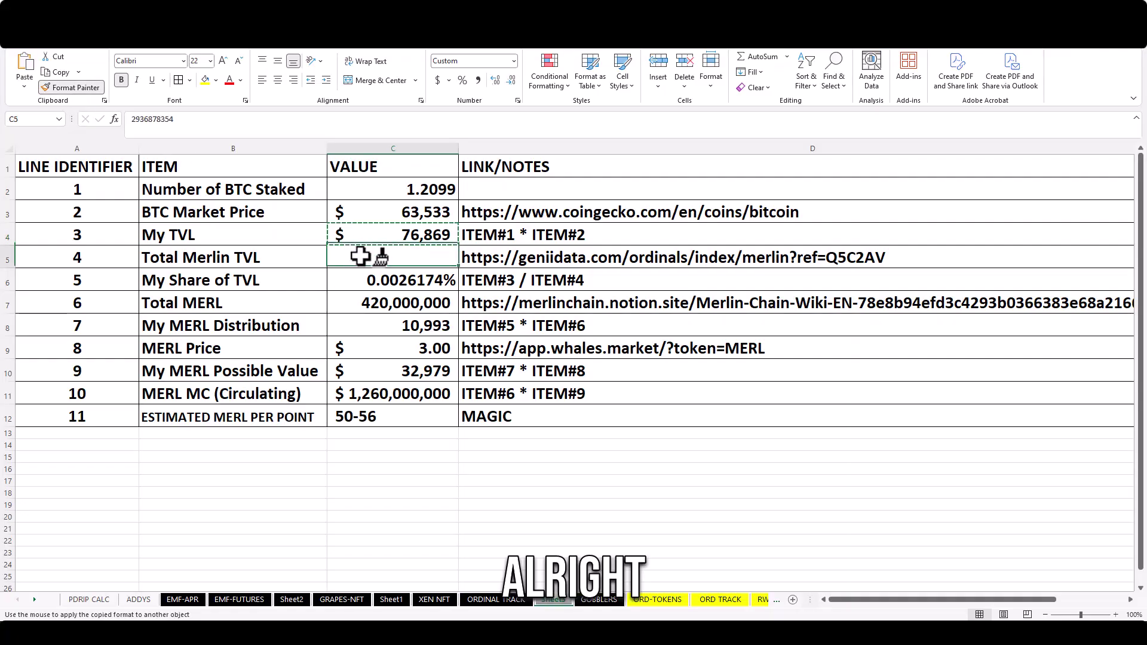
click(358, 259)
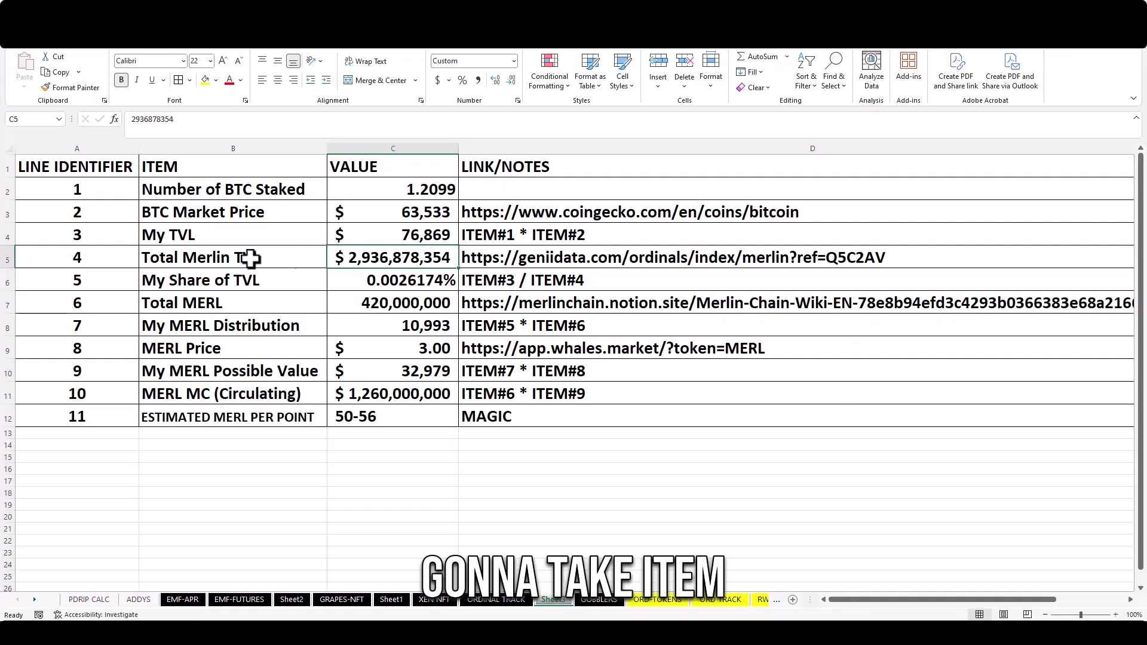
click(236, 239)
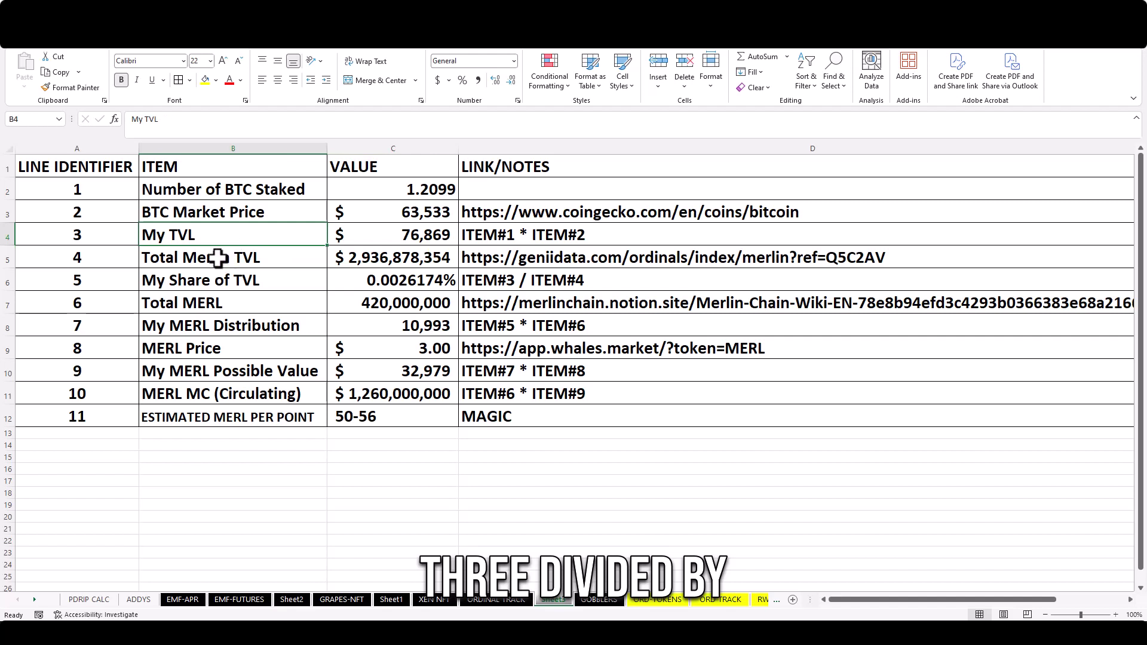
Inspect the My Share of TVL formula built from My TVL and Total Merlin TVL
click(225, 257)
drag(397, 236, 405, 260)
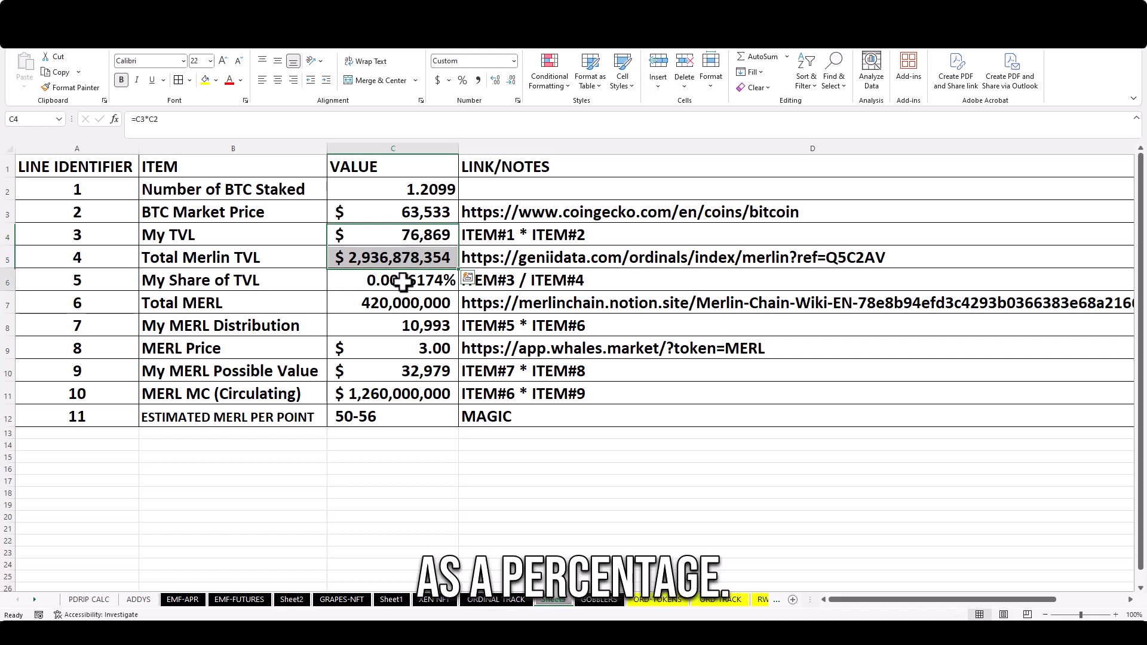
click(403, 284)
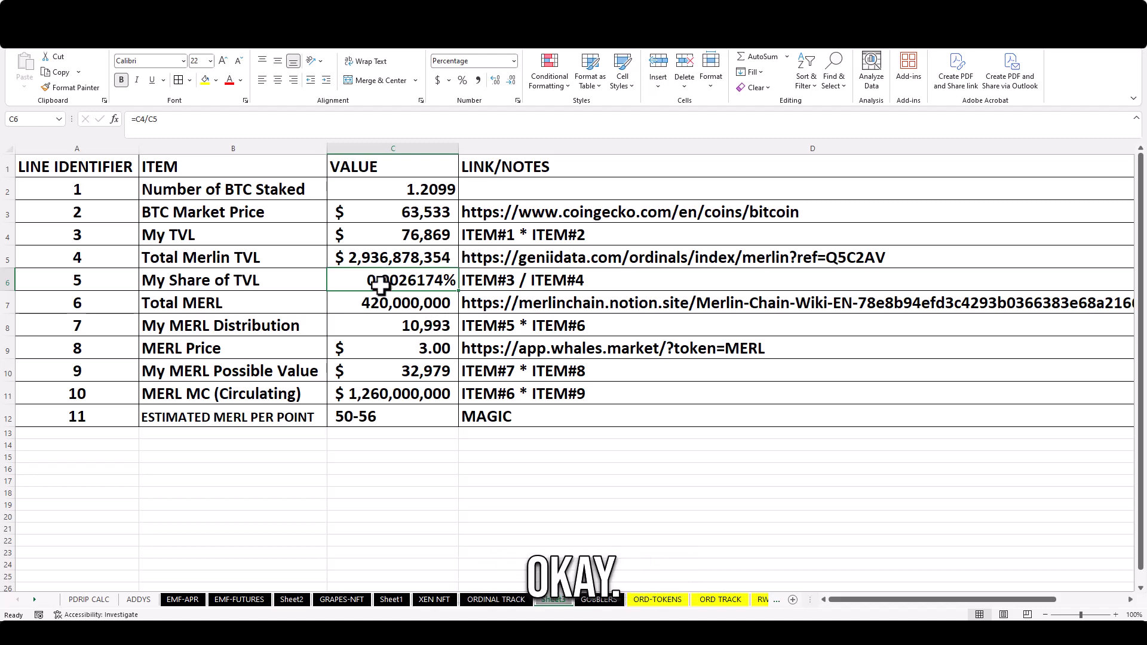
Inspect Total MERL of 420,000,000, the My MERL Distribution formula and its note
click(371, 302)
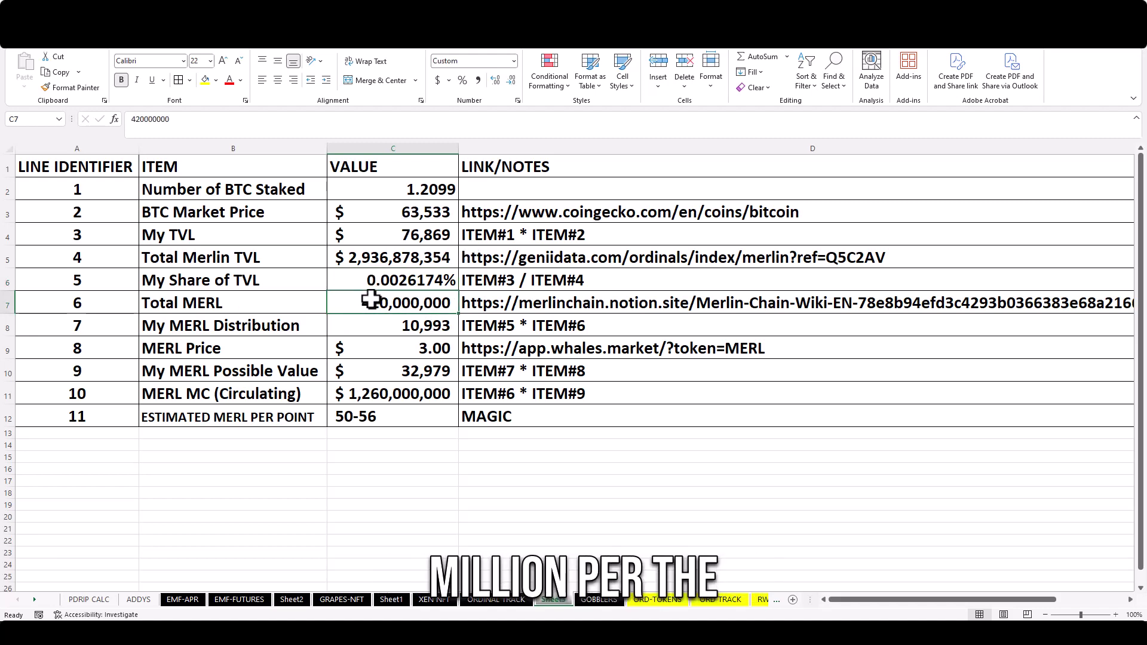
click(439, 327)
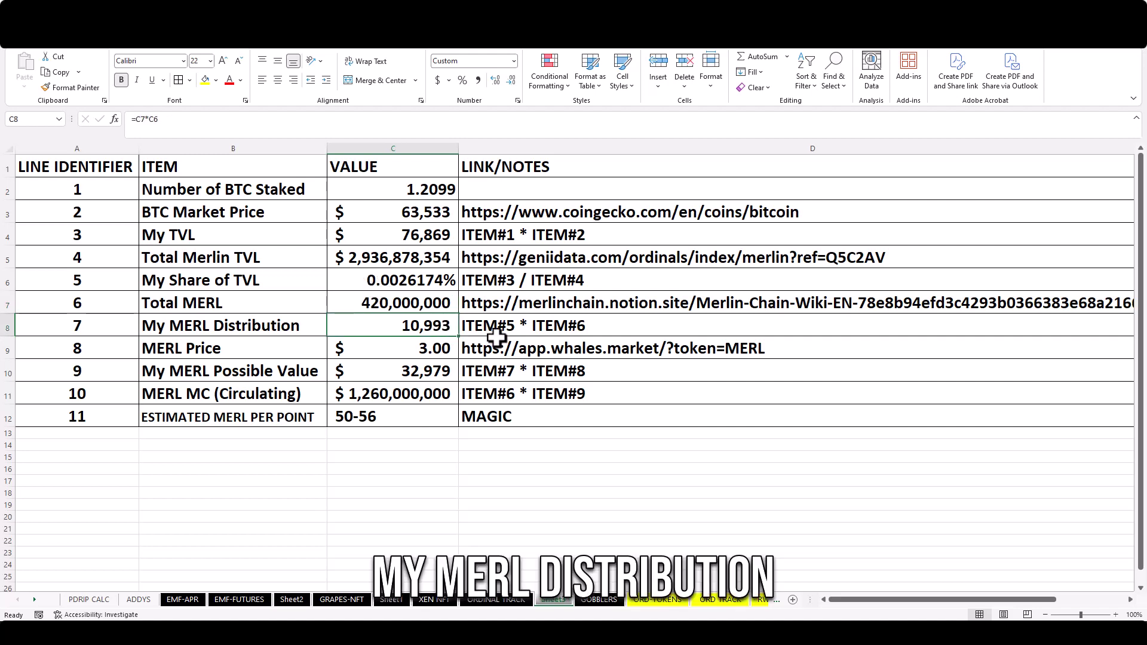
click(486, 327)
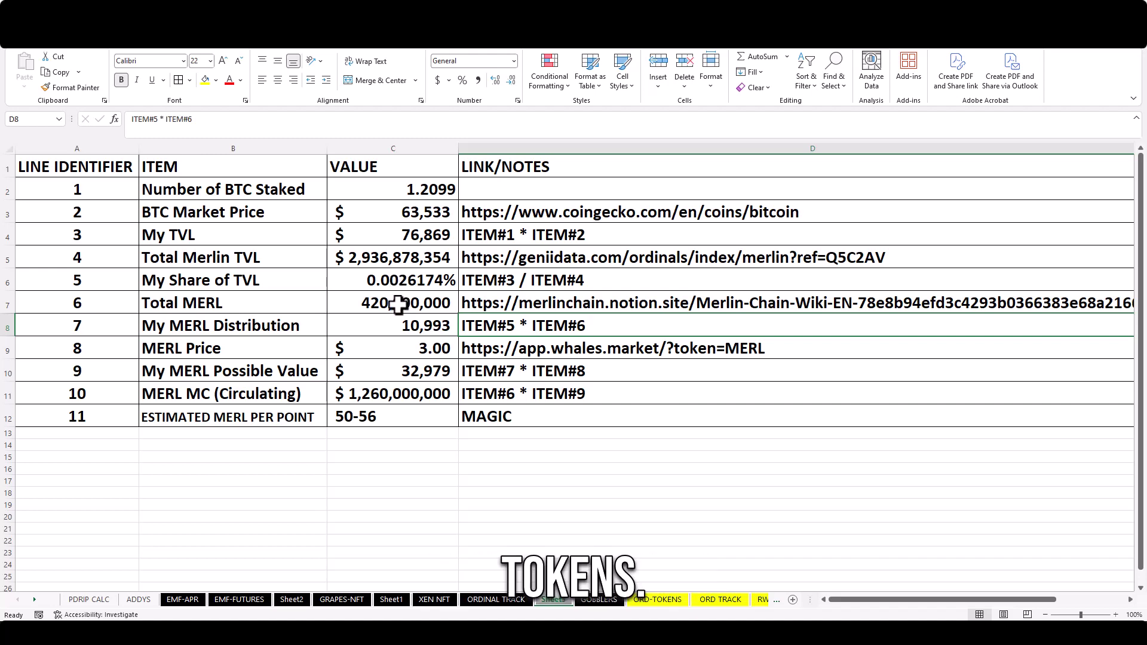
click(399, 327)
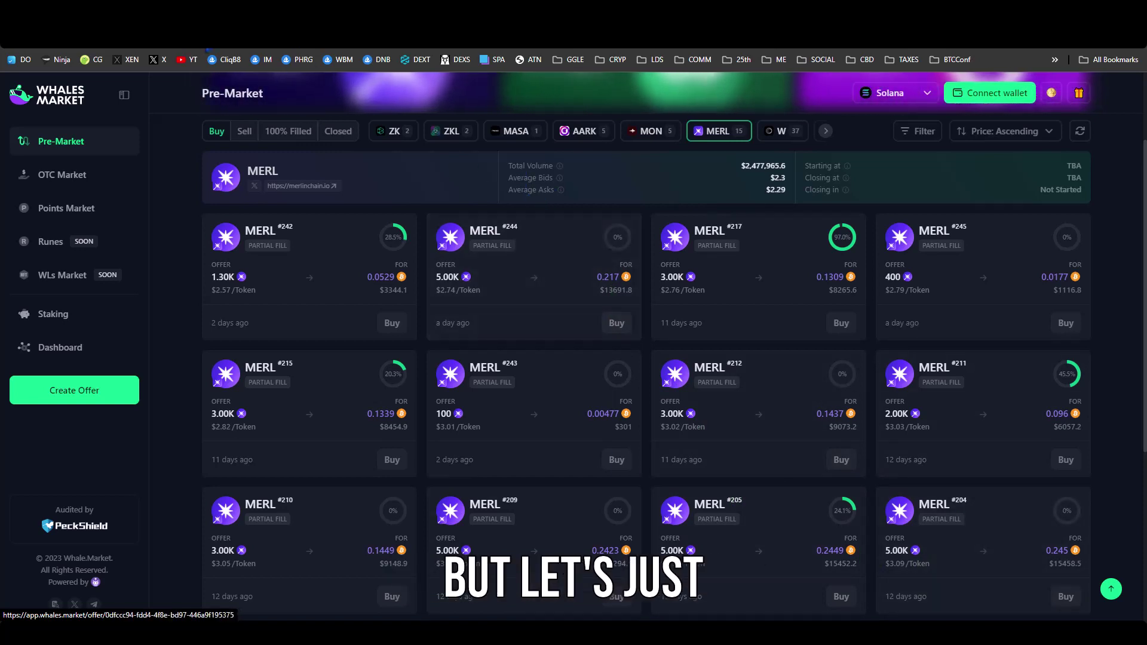
Back in Excel, check how the $32,979 My MERL Possible Value is computed
key(alt+Tab)
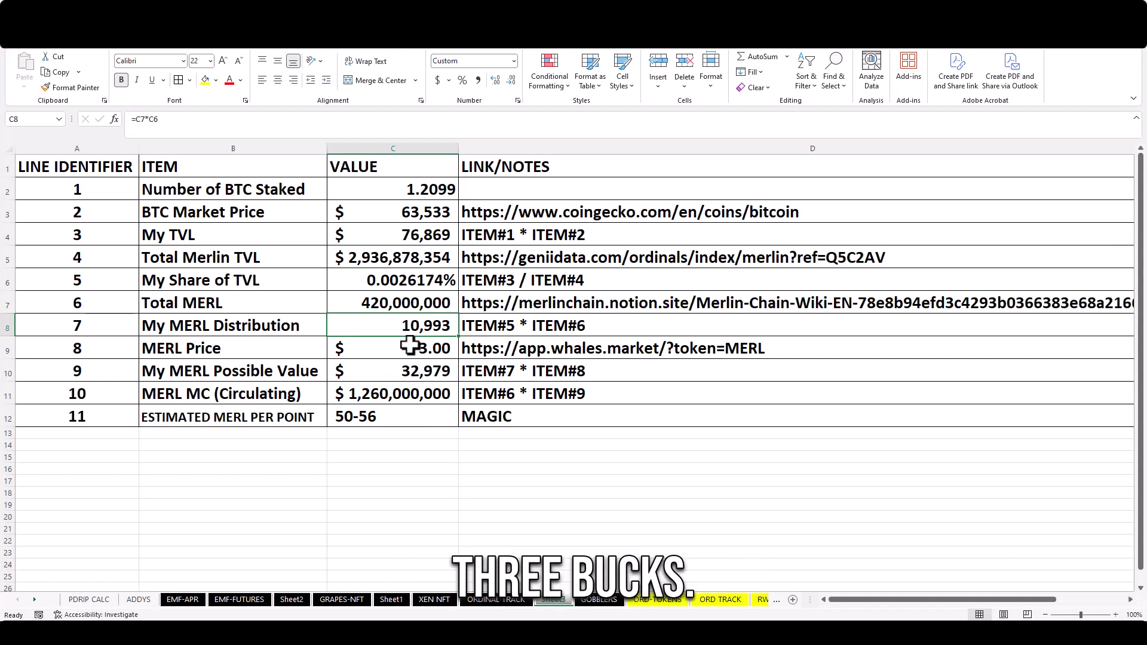
click(374, 368)
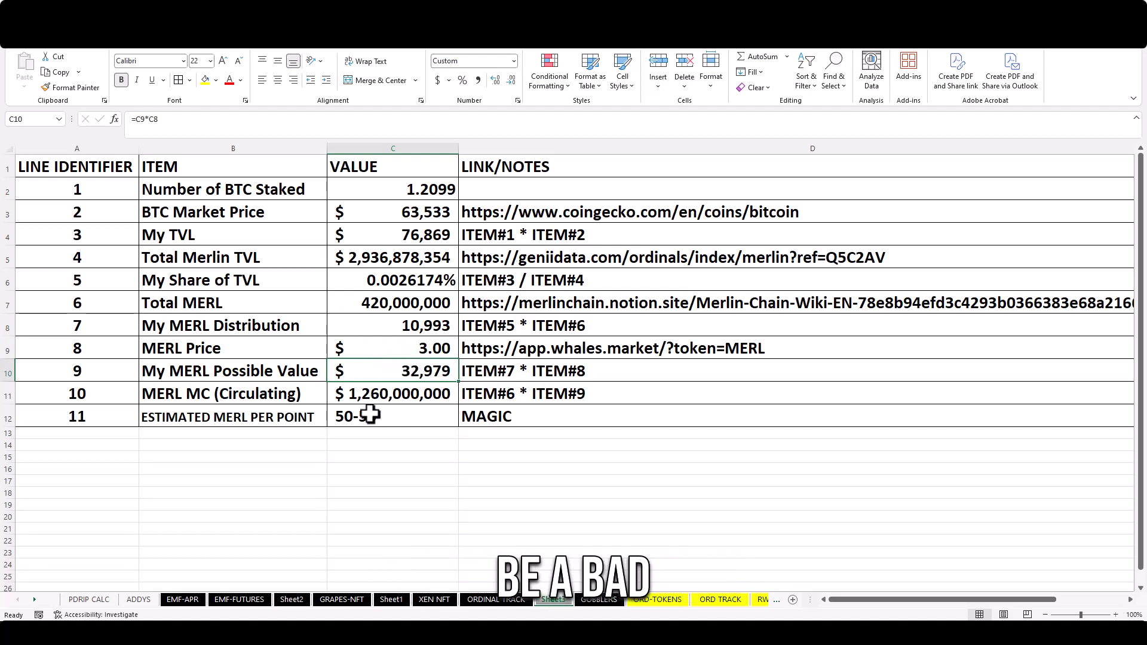
click(399, 391)
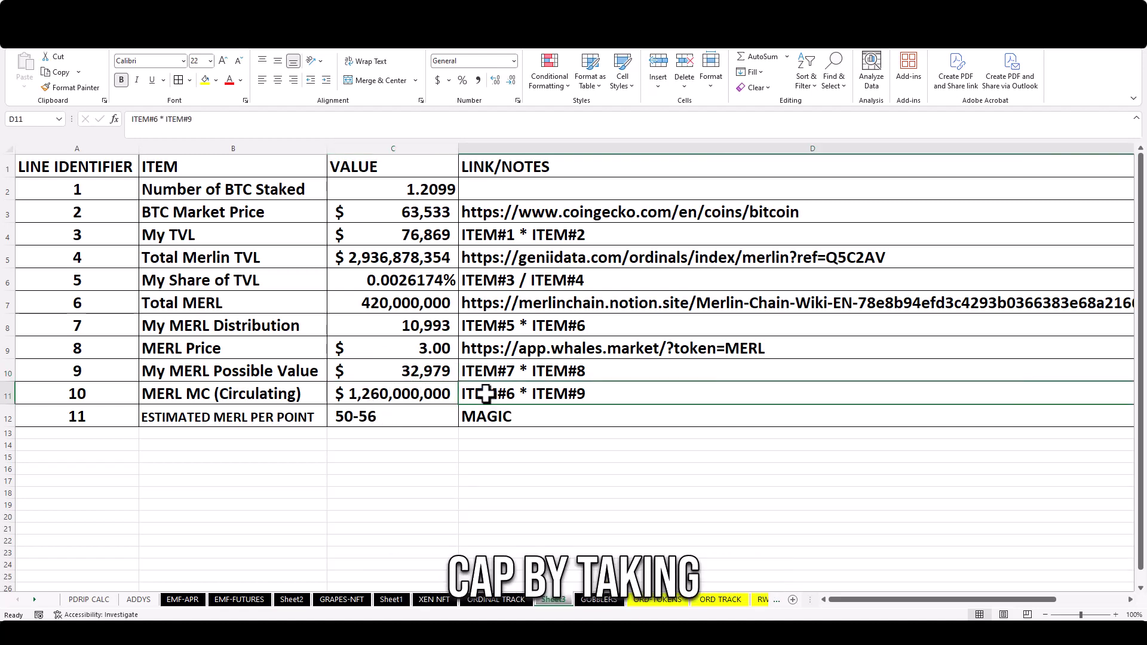
click(408, 308)
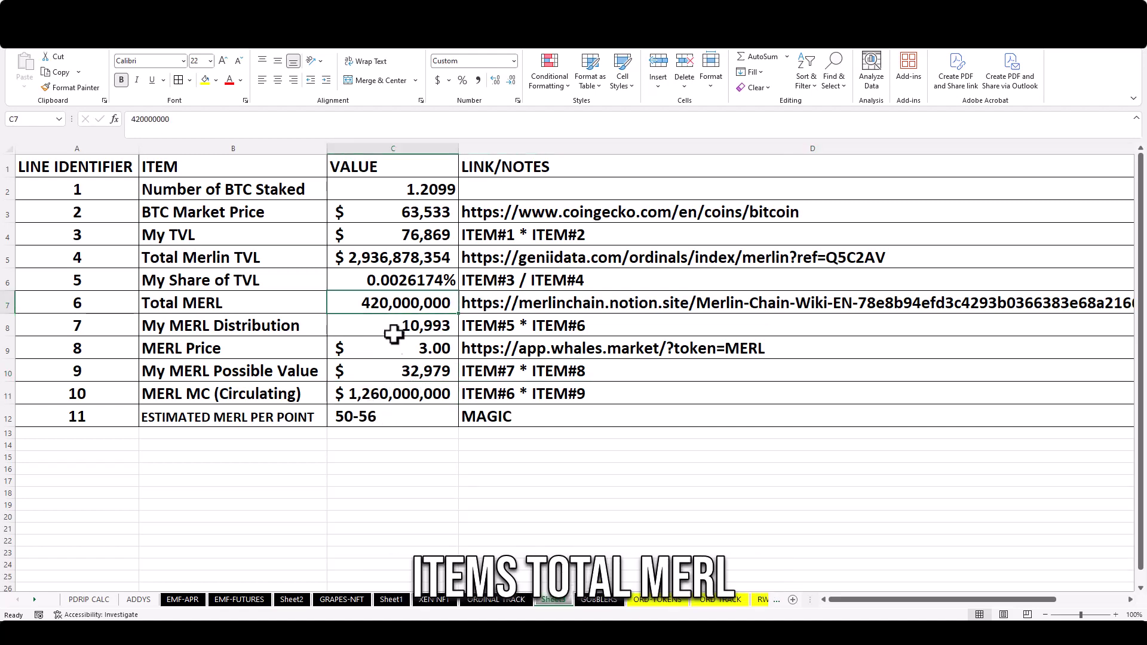
click(409, 347)
click(399, 393)
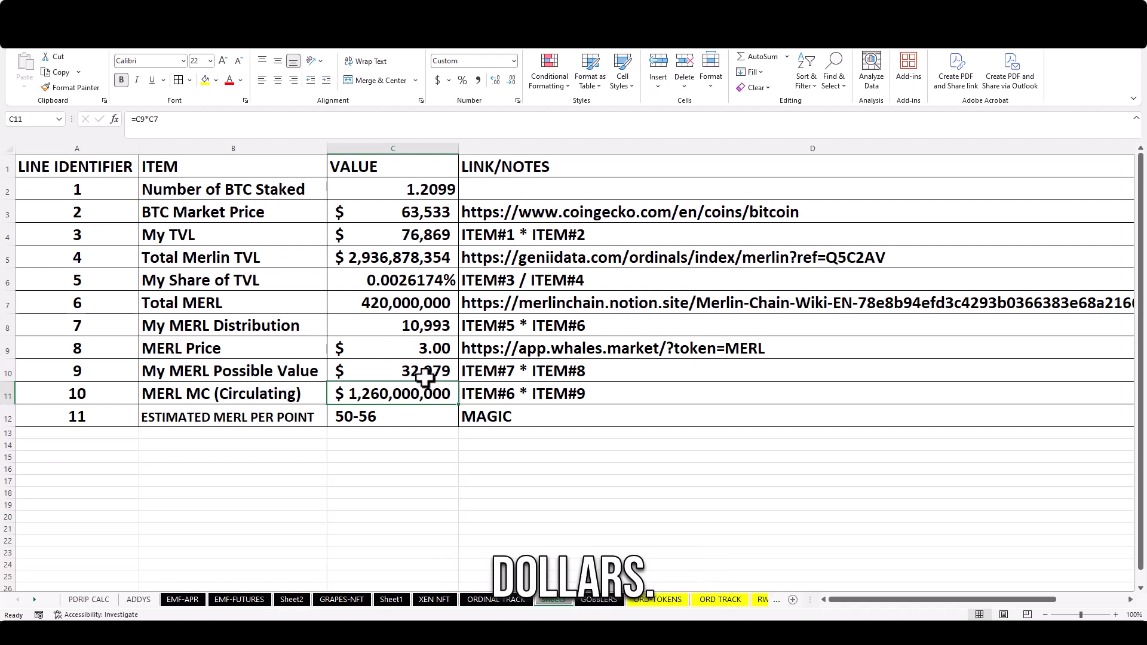
click(498, 416)
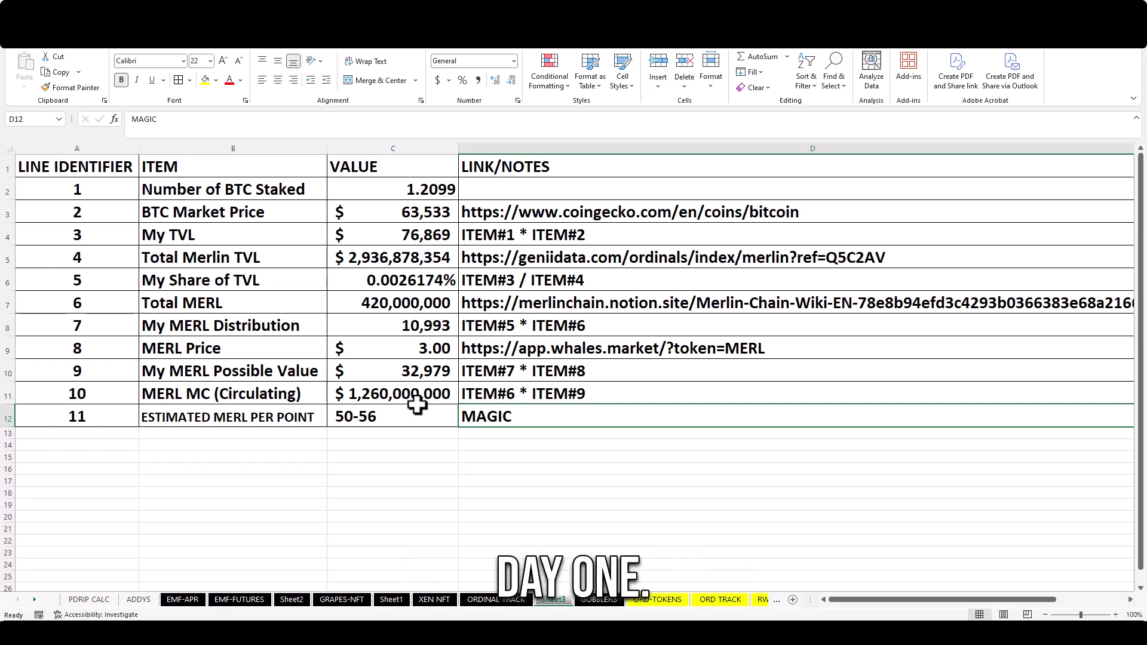
click(380, 418)
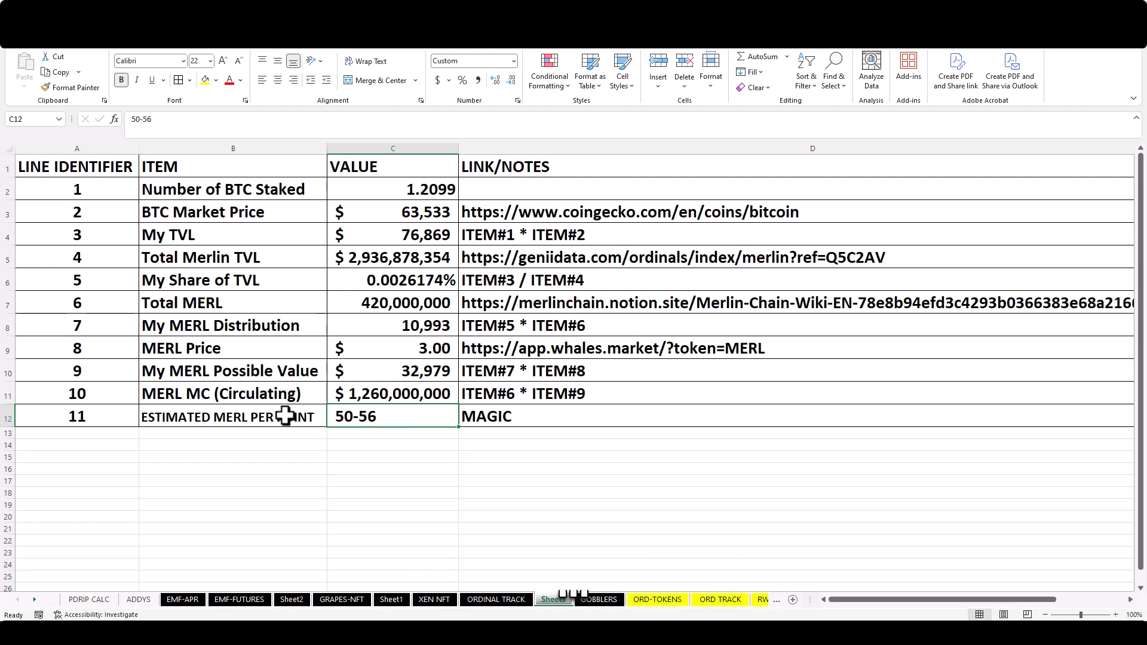
Reword the line 11 label to 'Estimated Points Per MERL', keeping the 50-56 estimate
click(239, 417)
double_click(235, 416)
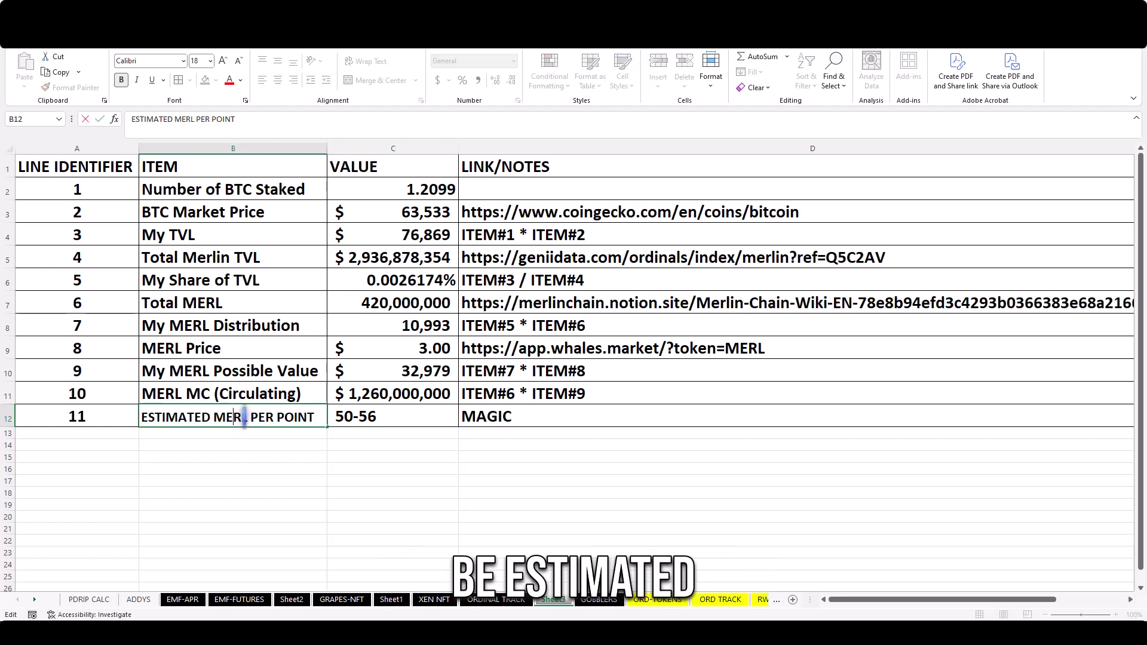
key(BackSpace)
key(BackSpace)
key(BackSpace)
text(P)
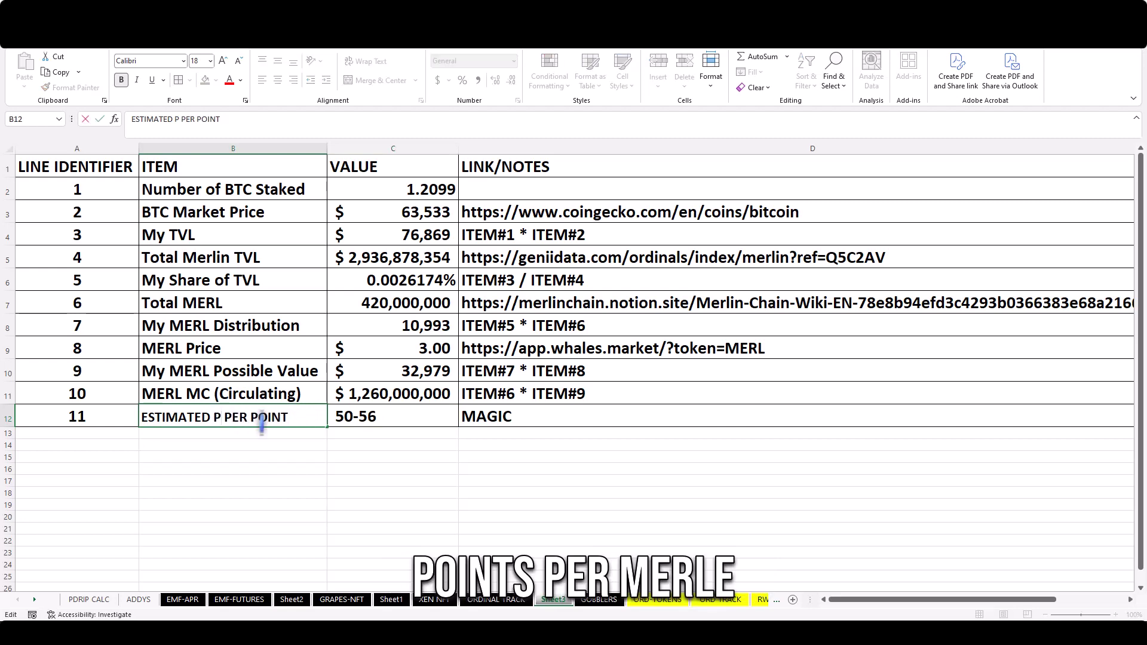
text(OINTS)
key(Delete)
key(Delete)
key(Delete)
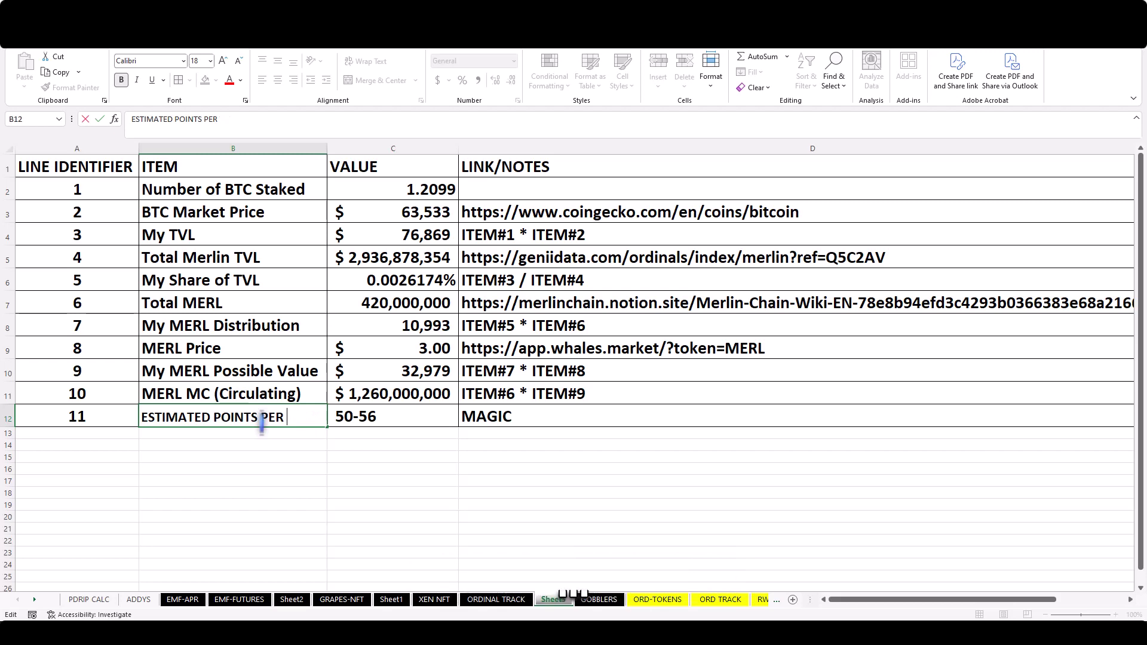
text(MERL)
key(Return)
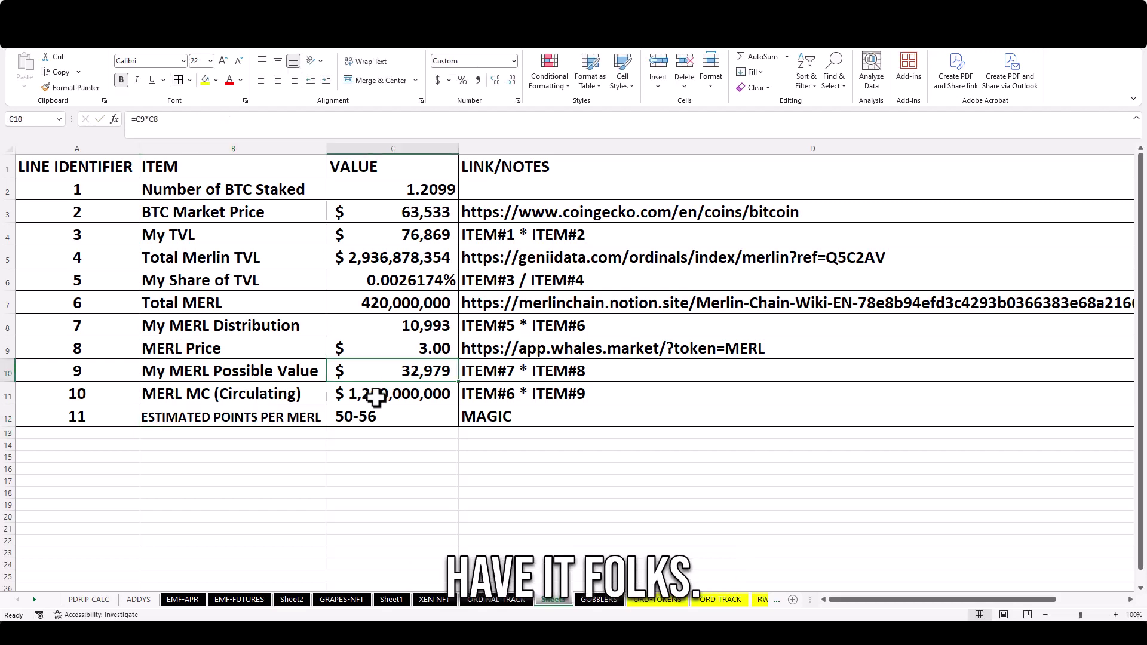
click(367, 417)
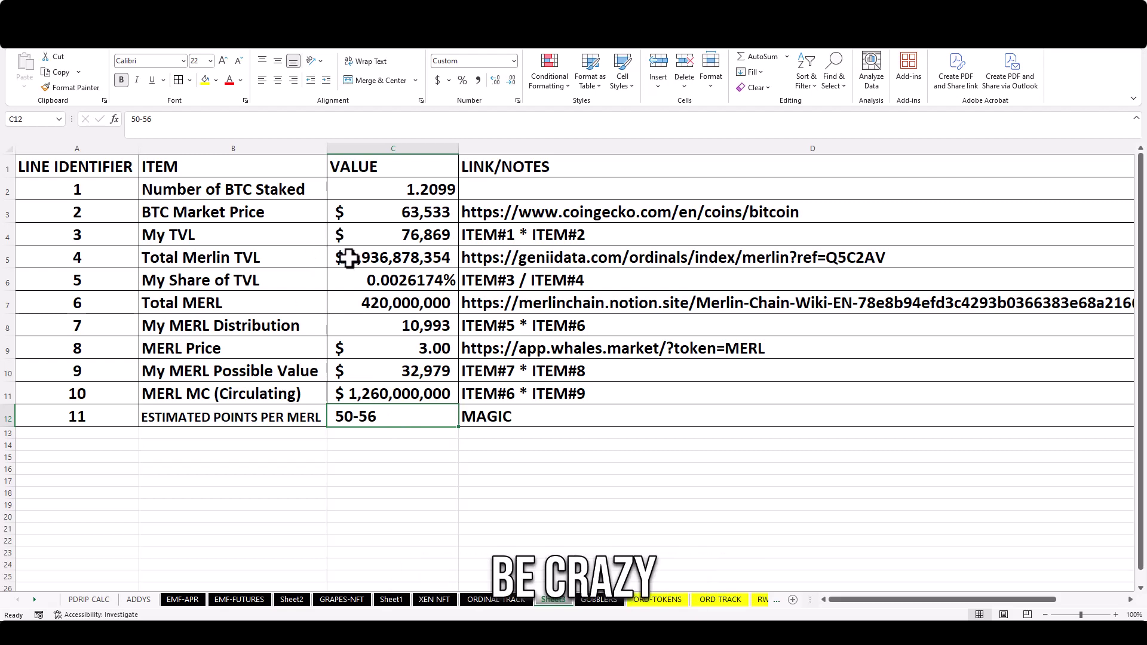
drag(379, 330, 379, 353)
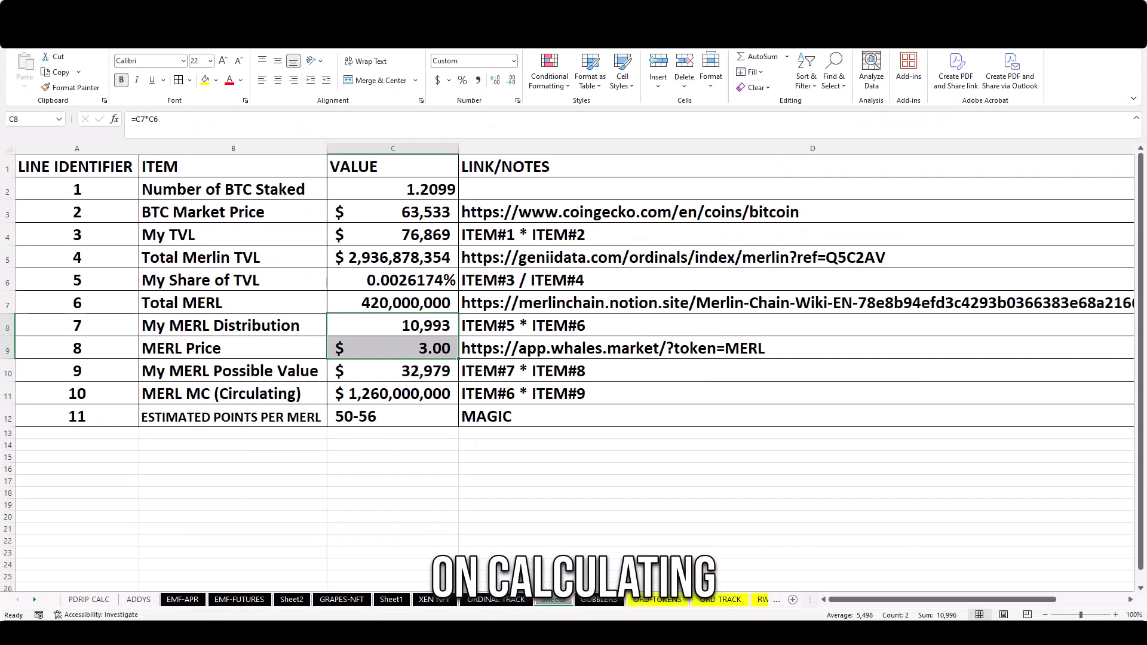
click(396, 271)
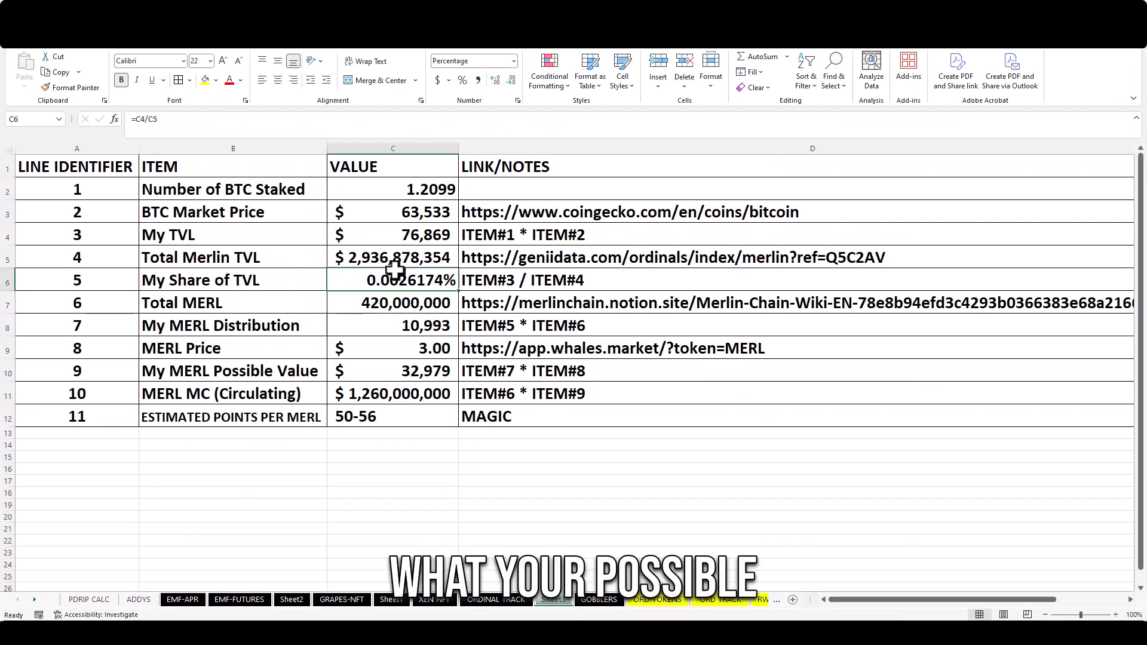
click(400, 195)
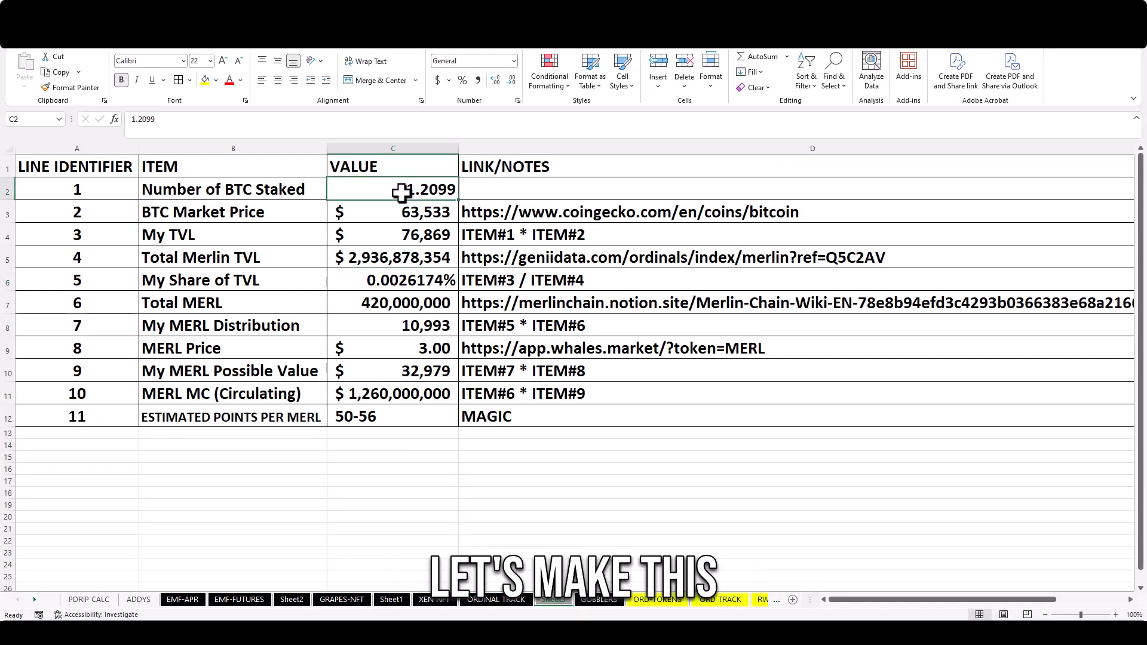
text(1)
Set Number of BTC Staked to 1 and check the $27,257 possible value
key(Return)
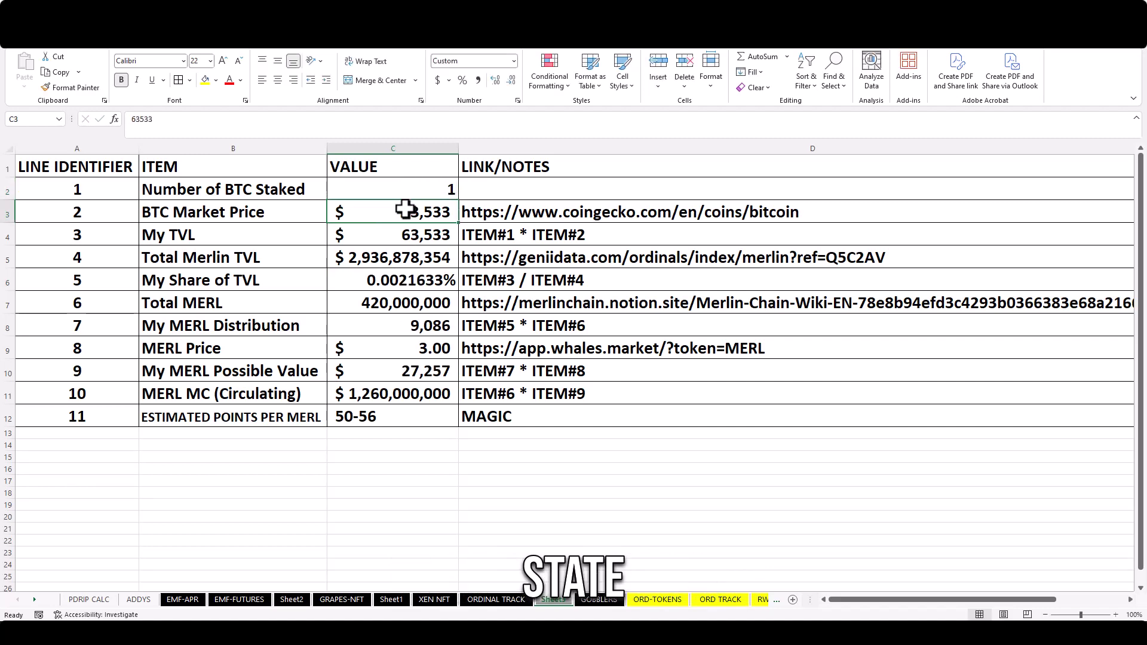
click(412, 371)
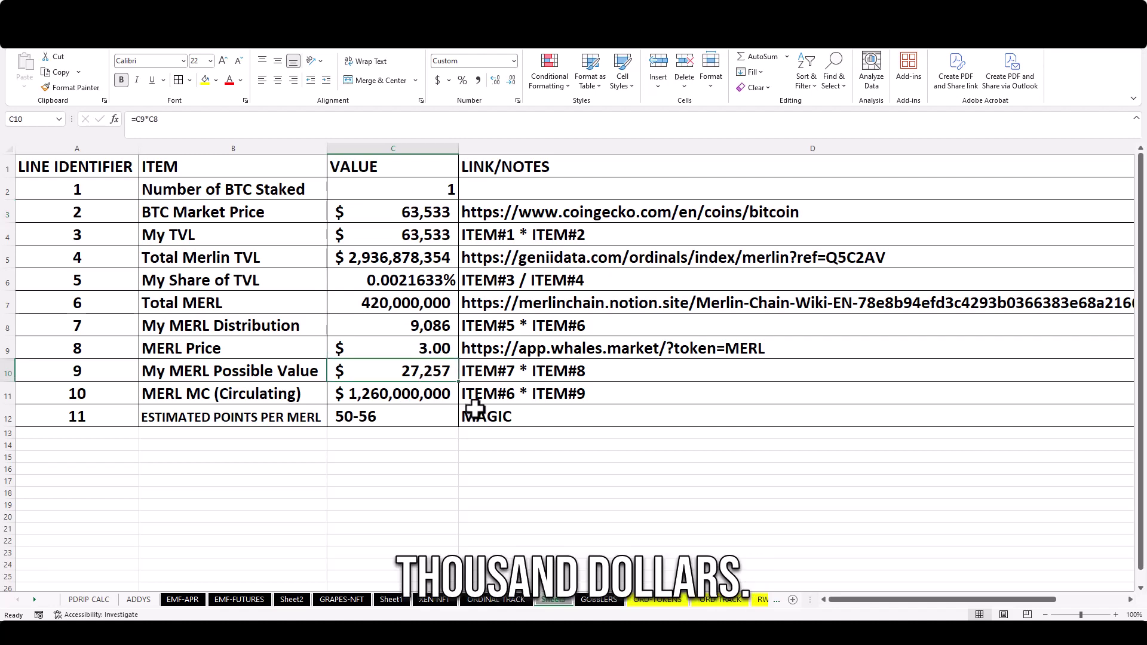